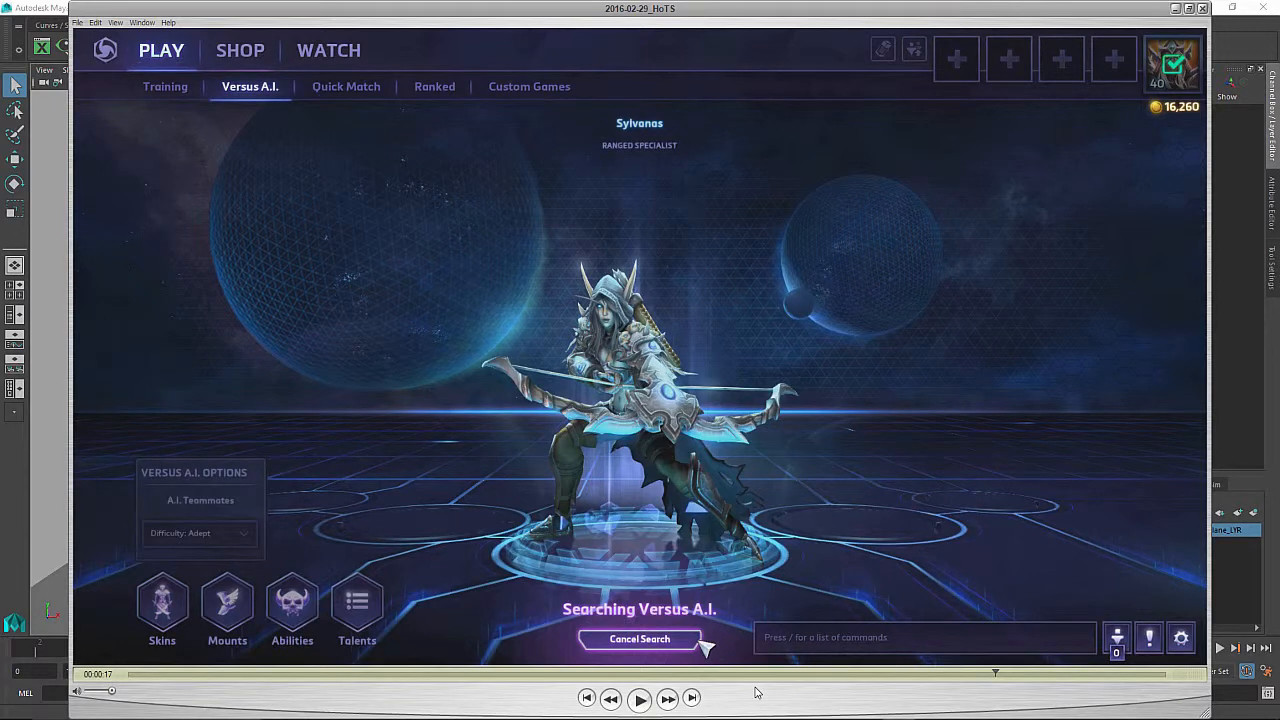
# - Play the 2016-02-29_HoTS reference clip of the hero's idle pose and pause it
pyautogui.press('space')
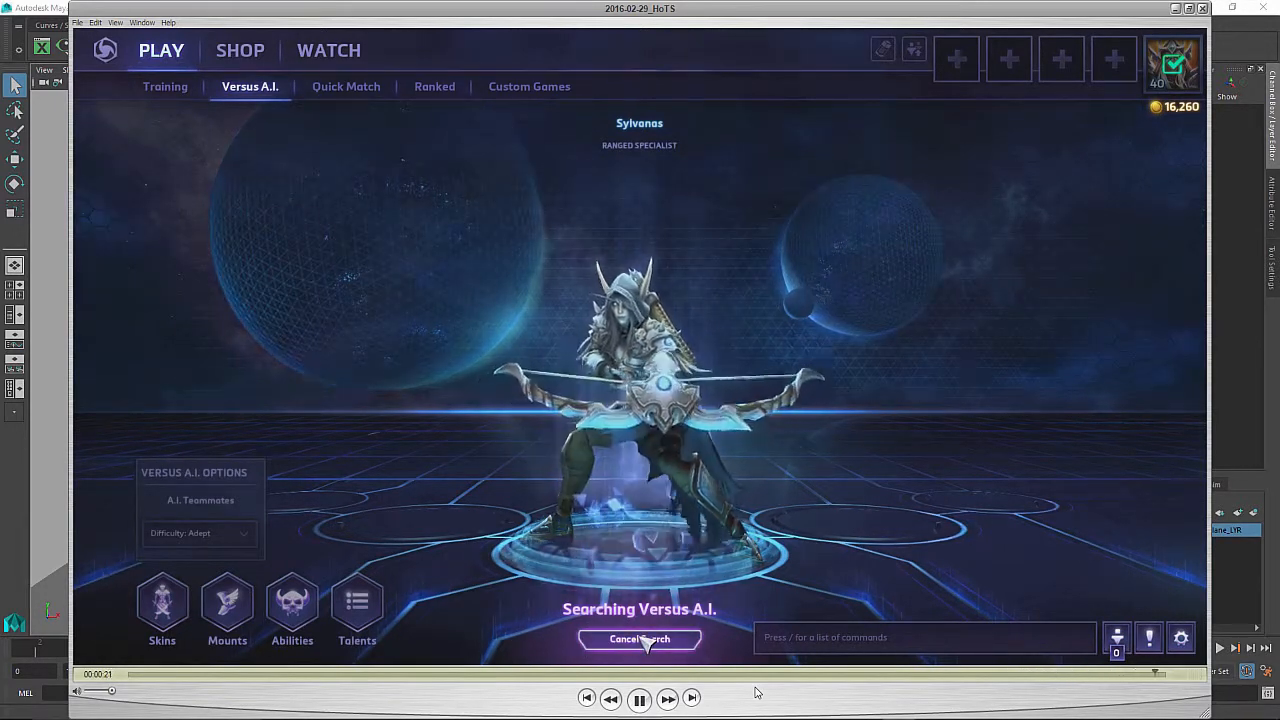
pyautogui.press('space')
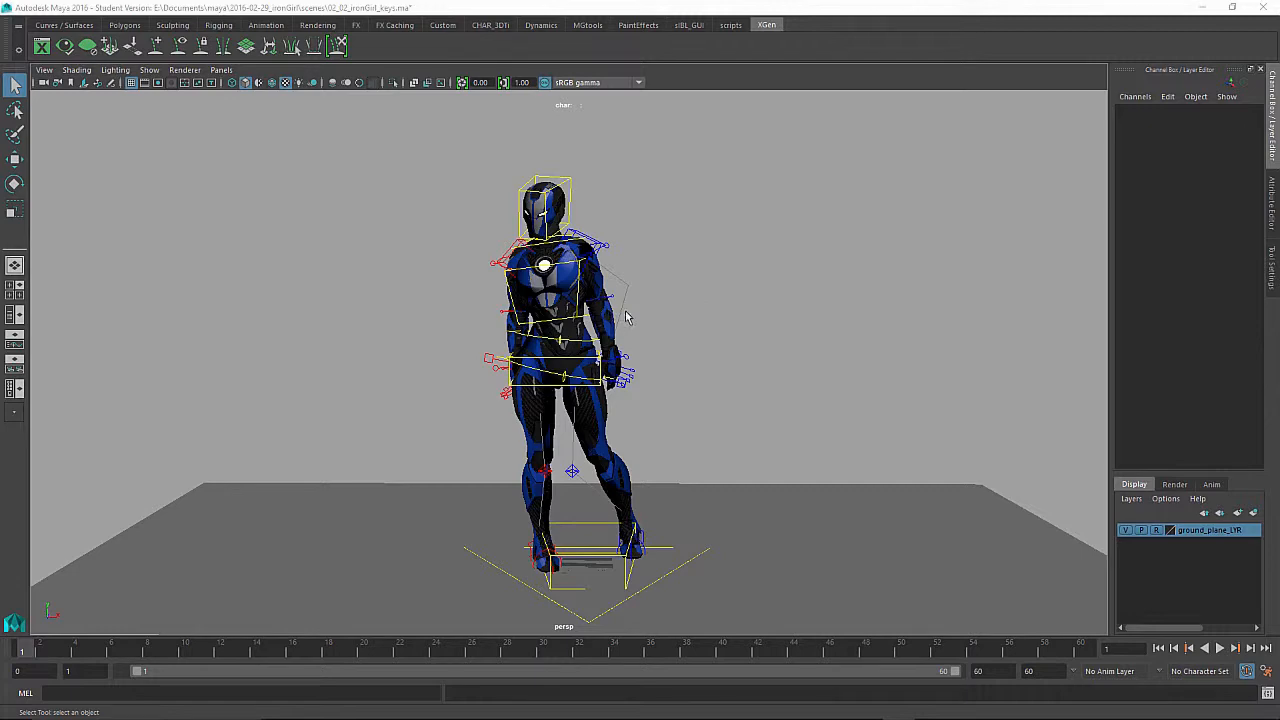
# - Select all of the character's rig controls and hide the NURBS curves and the grid in the perspective view
pyautogui.moveTo(545, 332)
pyautogui.keyDown('alt'); pyautogui.mouseDown()
pyautogui.moveTo(671, 332)
pyautogui.moveTo(508, 341)
pyautogui.moveTo(555, 342)
pyautogui.mouseUp(); pyautogui.keyUp('alt')
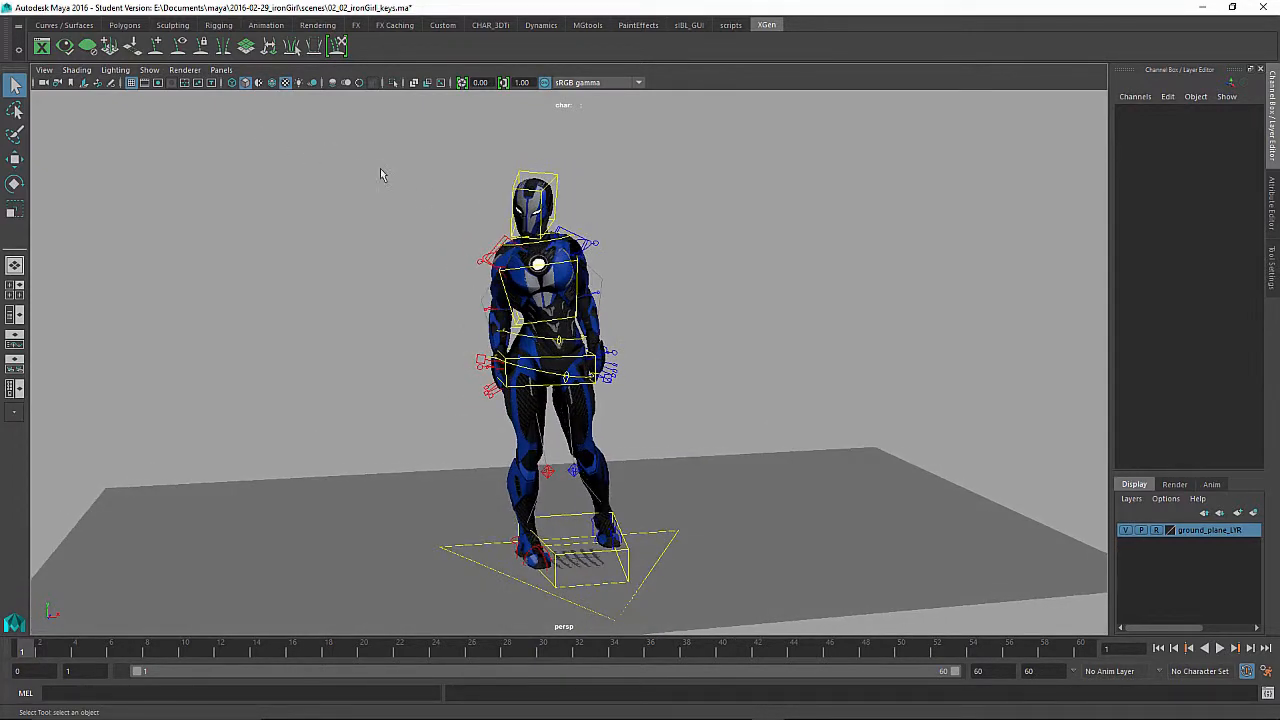
pyautogui.moveTo(437, 149); pyautogui.dragTo(790, 615)
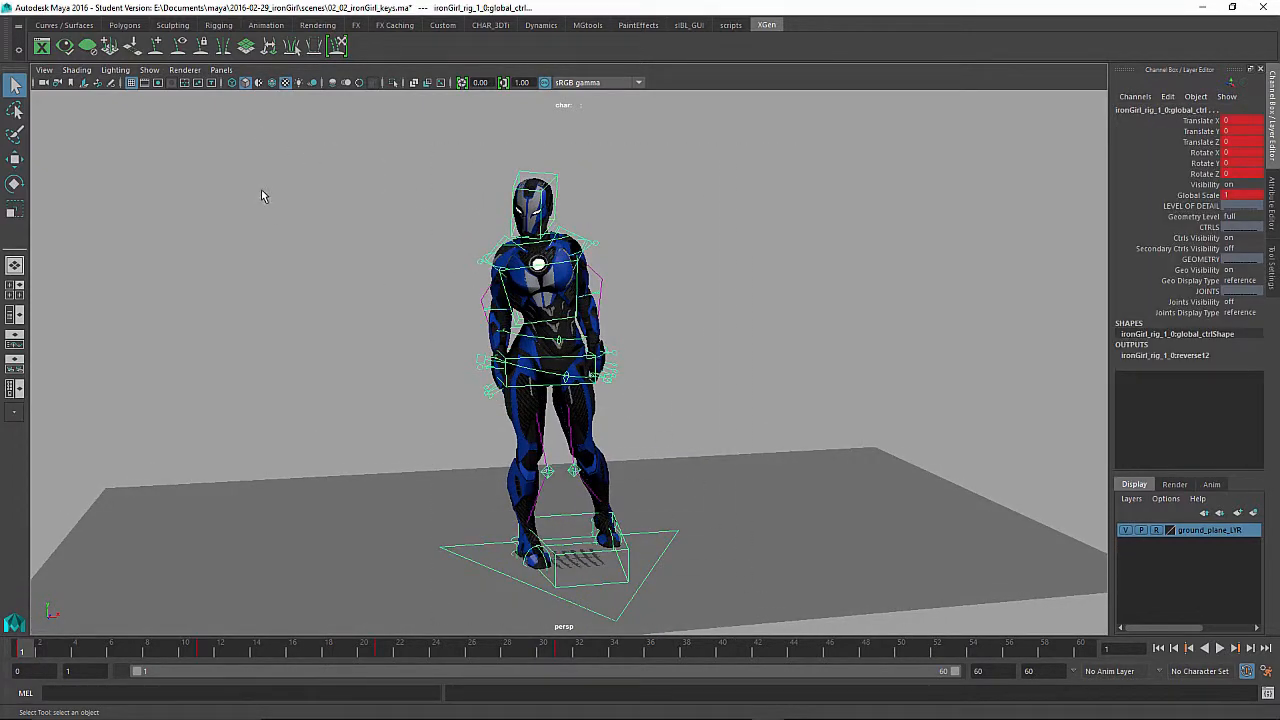
pyautogui.click(149, 70)
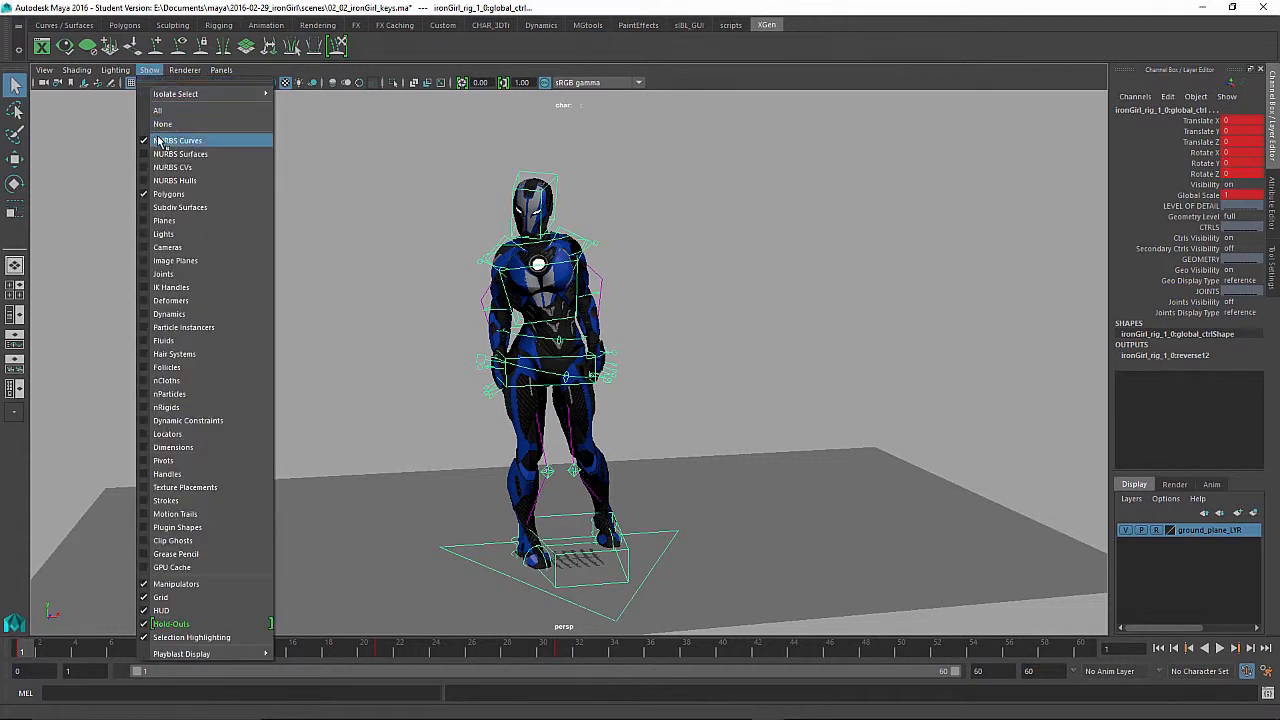
pyautogui.click(168, 134)
pyautogui.keyDown('alt'); pyautogui.moveTo(507, 251); pyautogui.dragTo(707, 340); pyautogui.keyUp('alt')
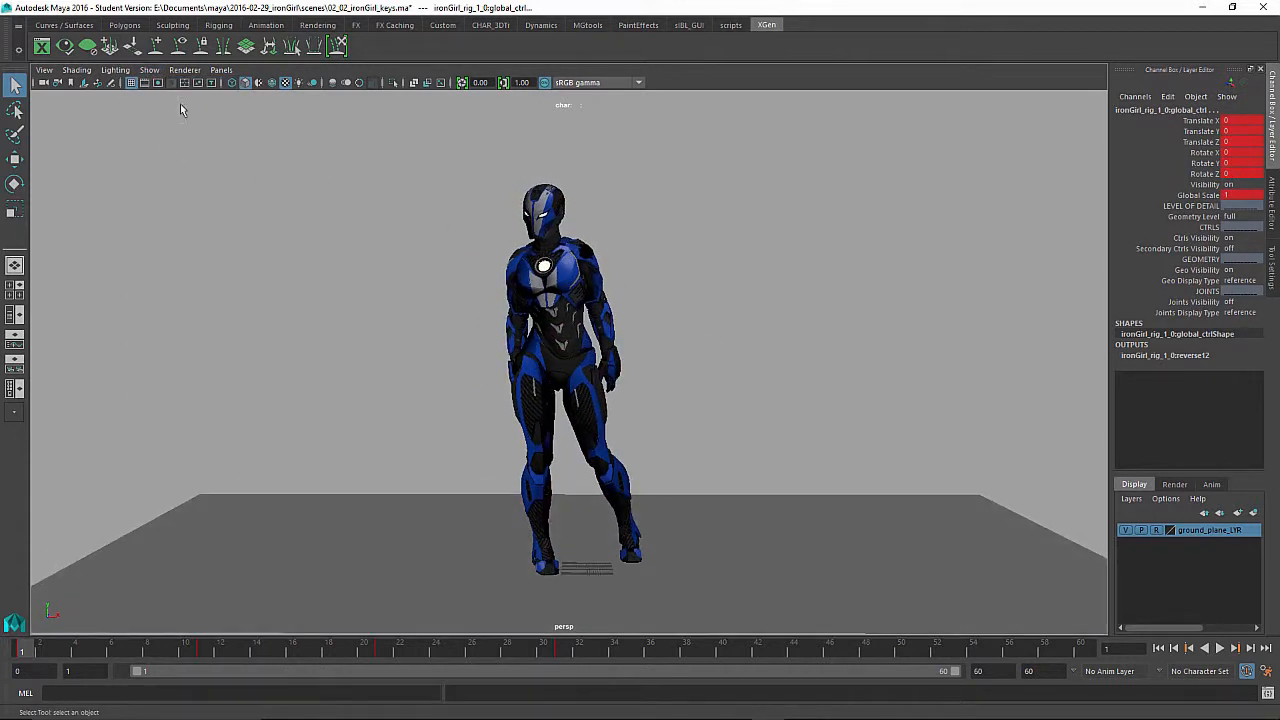
pyautogui.click(131, 82)
pyautogui.keyDown('alt'); pyautogui.moveTo(680, 326); pyautogui.dragTo(720, 343); pyautogui.keyUp('alt')
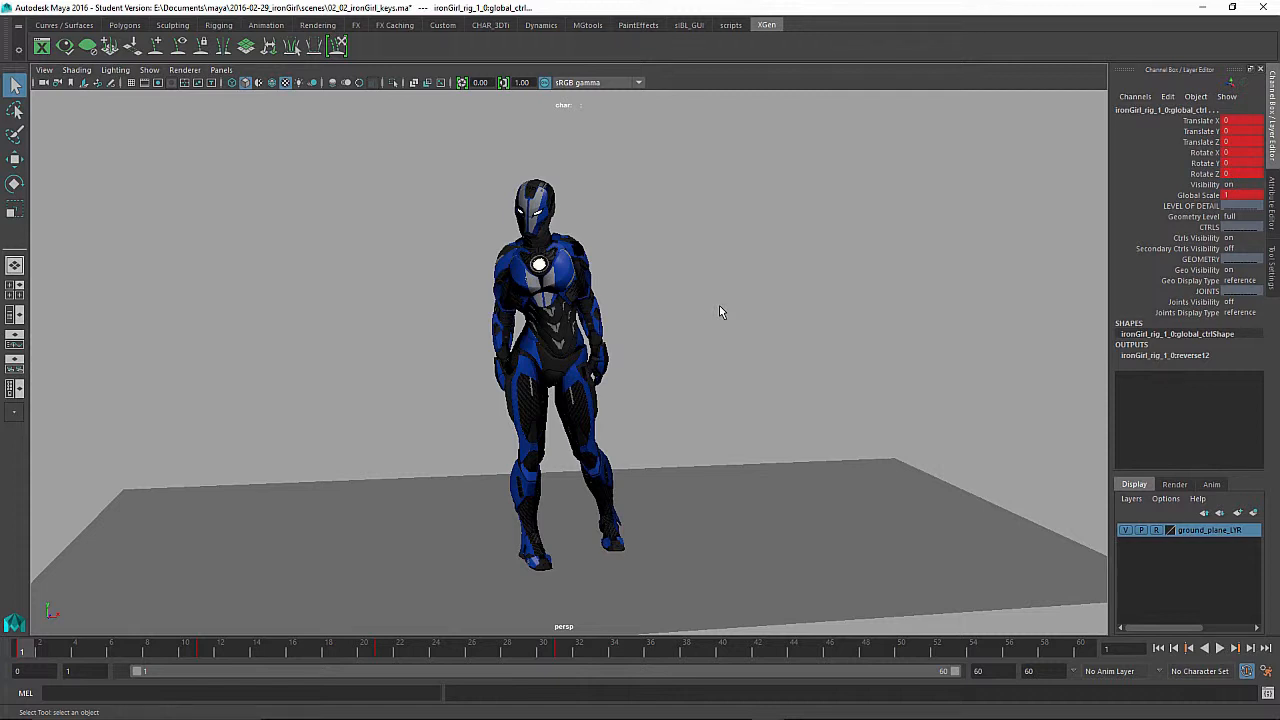
# - Examine the character's keyed poses at frames 1, 11, 21 and 31 from slightly different angles
pyautogui.keyDown('alt'); pyautogui.moveTo(706, 321); pyautogui.dragTo(753, 324); pyautogui.keyUp('alt')
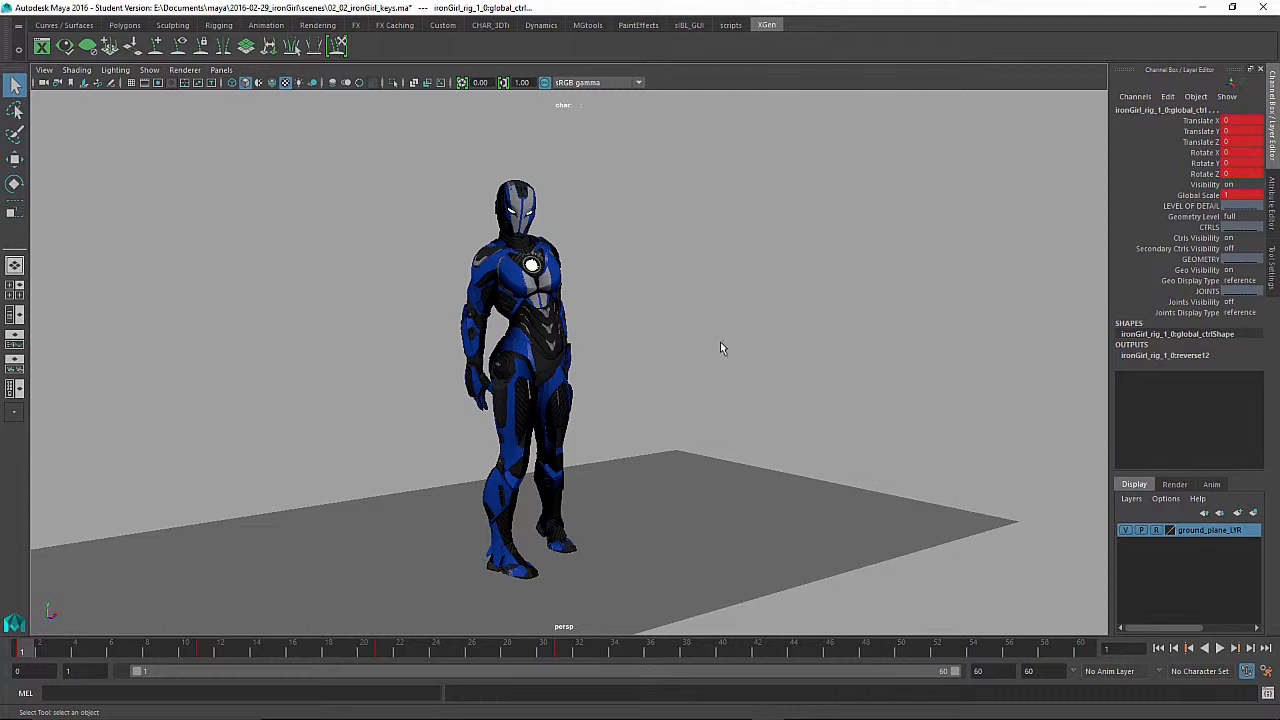
pyautogui.keyDown('alt'); pyautogui.moveTo(720, 341); pyautogui.dragTo(643, 344); pyautogui.keyUp('alt')
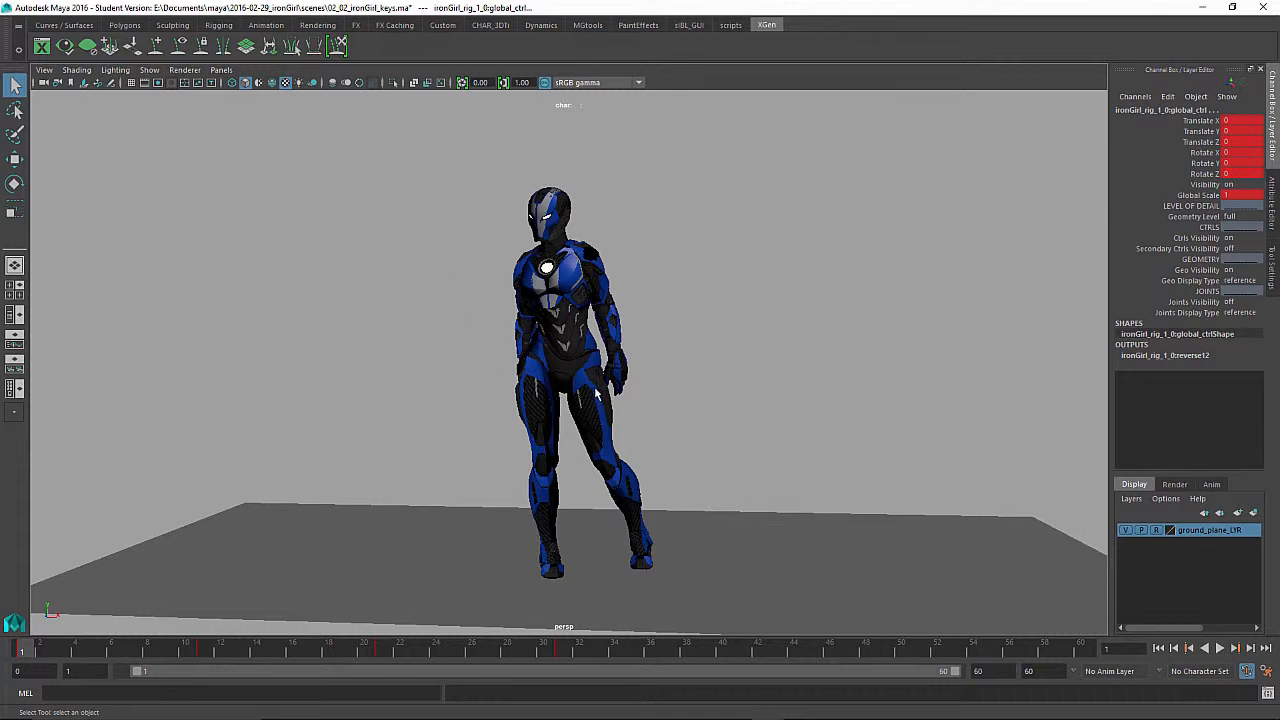
pyautogui.click(206, 653)
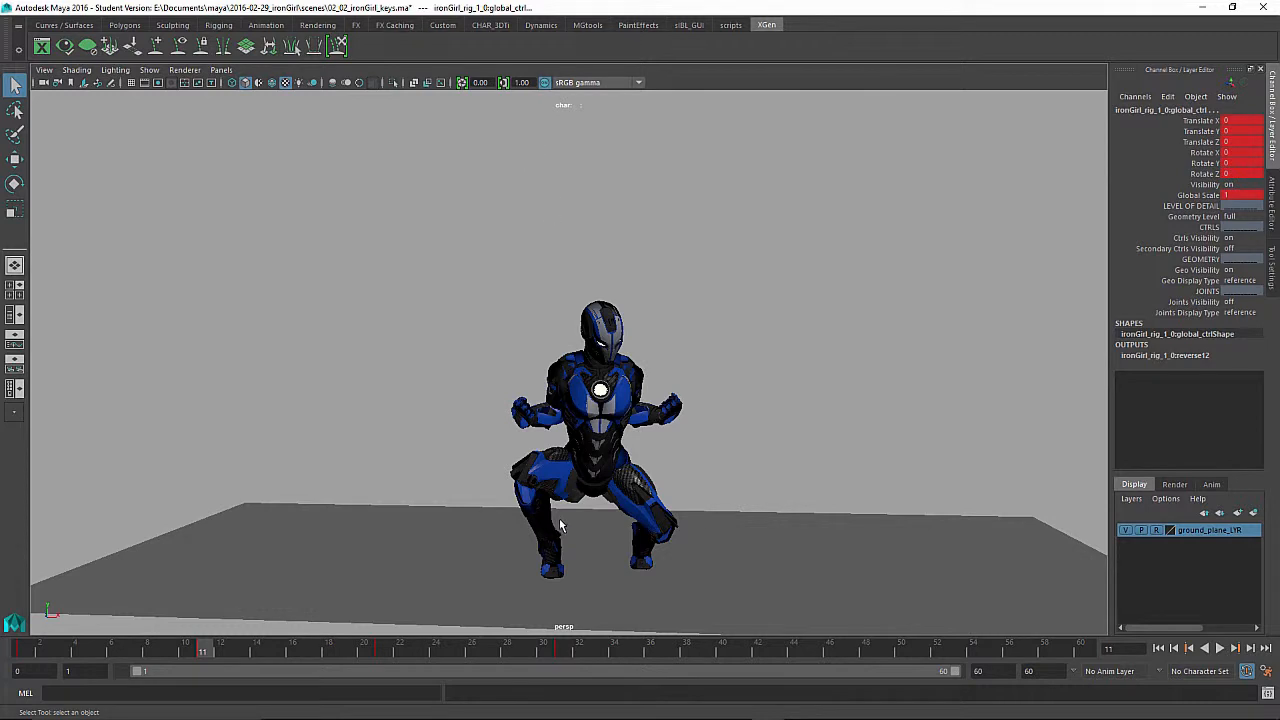
pyautogui.click(383, 653)
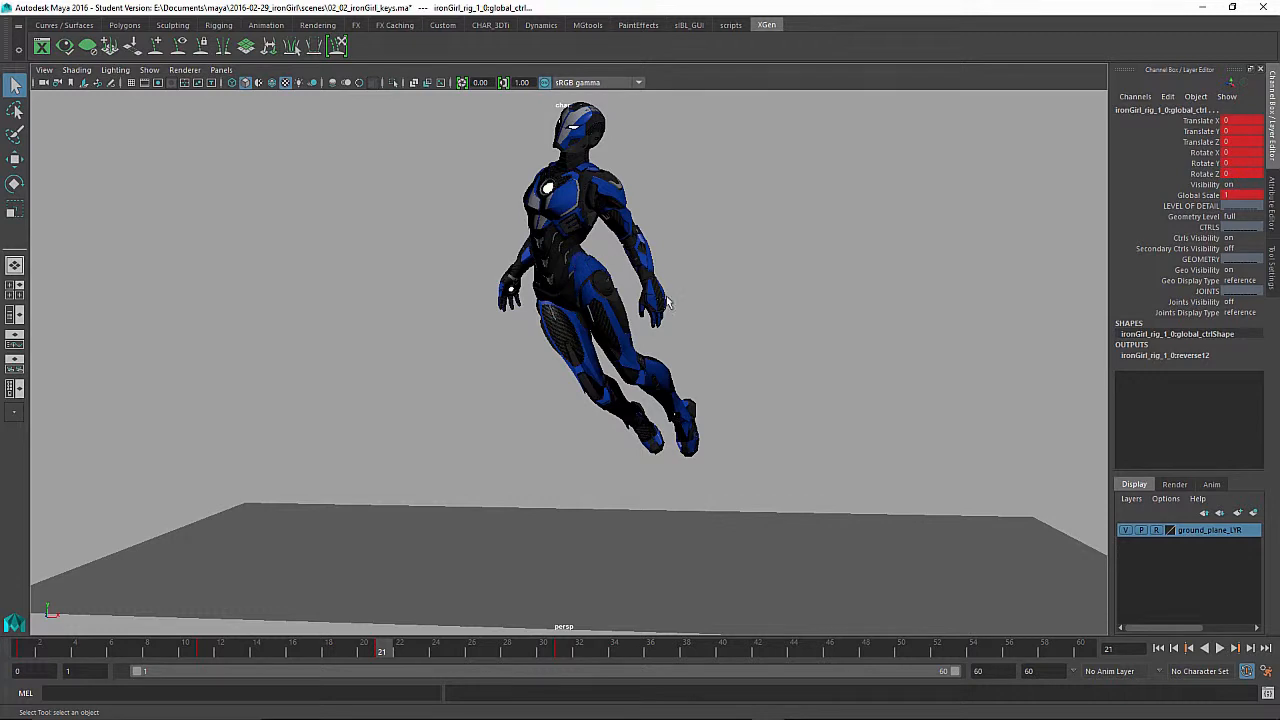
pyautogui.keyDown('alt'); pyautogui.moveTo(753, 393); pyautogui.dragTo(777, 437); pyautogui.keyUp('alt')
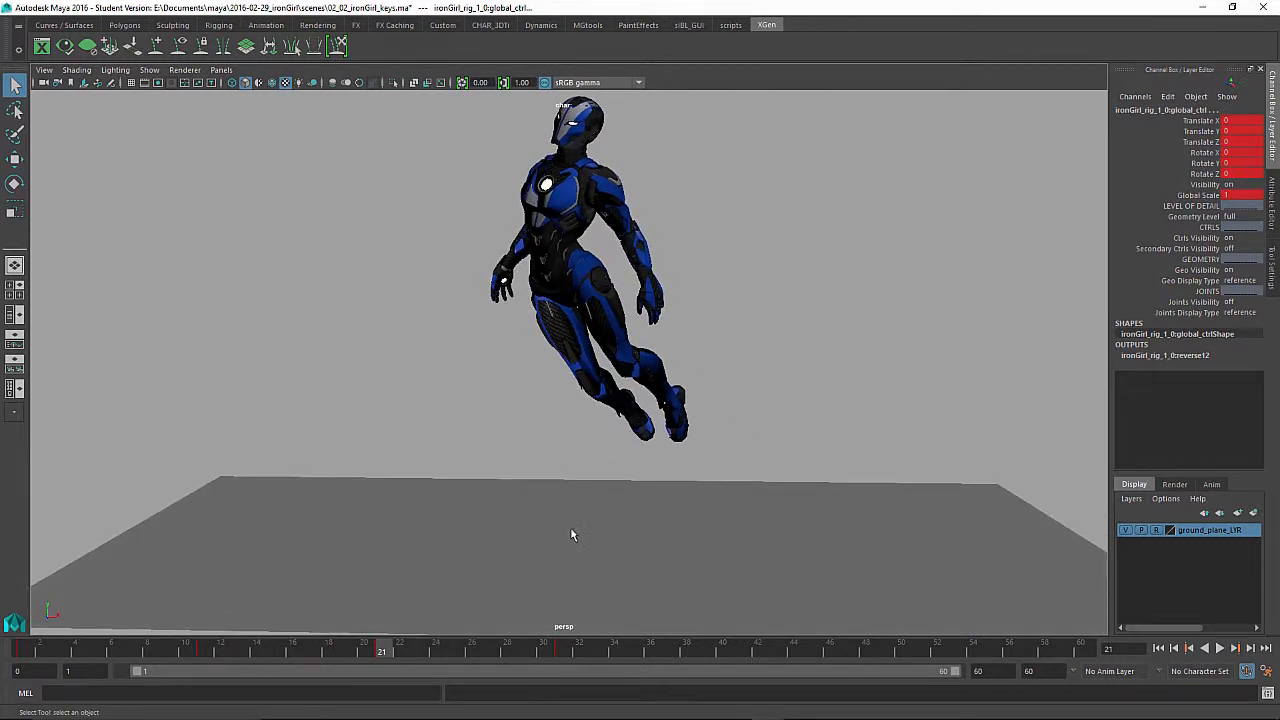
pyautogui.click(562, 649)
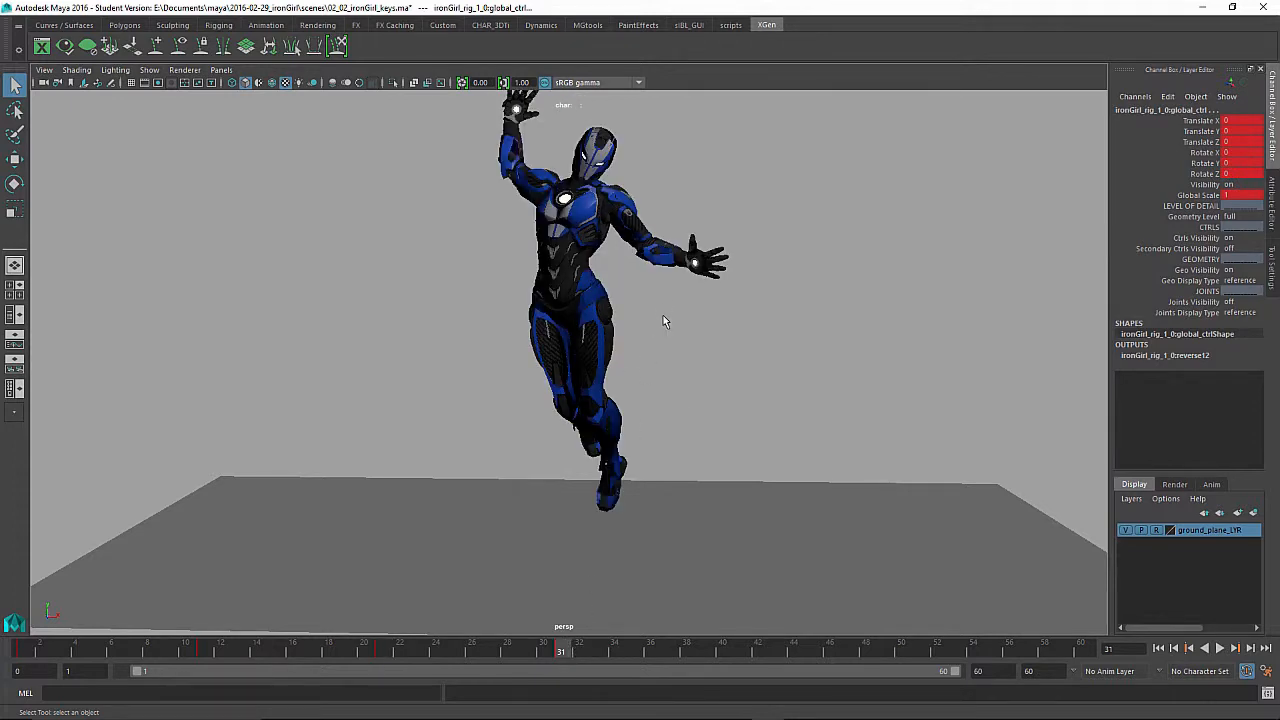
pyautogui.moveTo(663, 321)
pyautogui.keyDown('alt'); pyautogui.mouseDown()
pyautogui.moveTo(734, 317)
pyautogui.moveTo(560, 320)
pyautogui.moveTo(740, 317)
pyautogui.moveTo(658, 318)
pyautogui.mouseUp(); pyautogui.keyUp('alt')
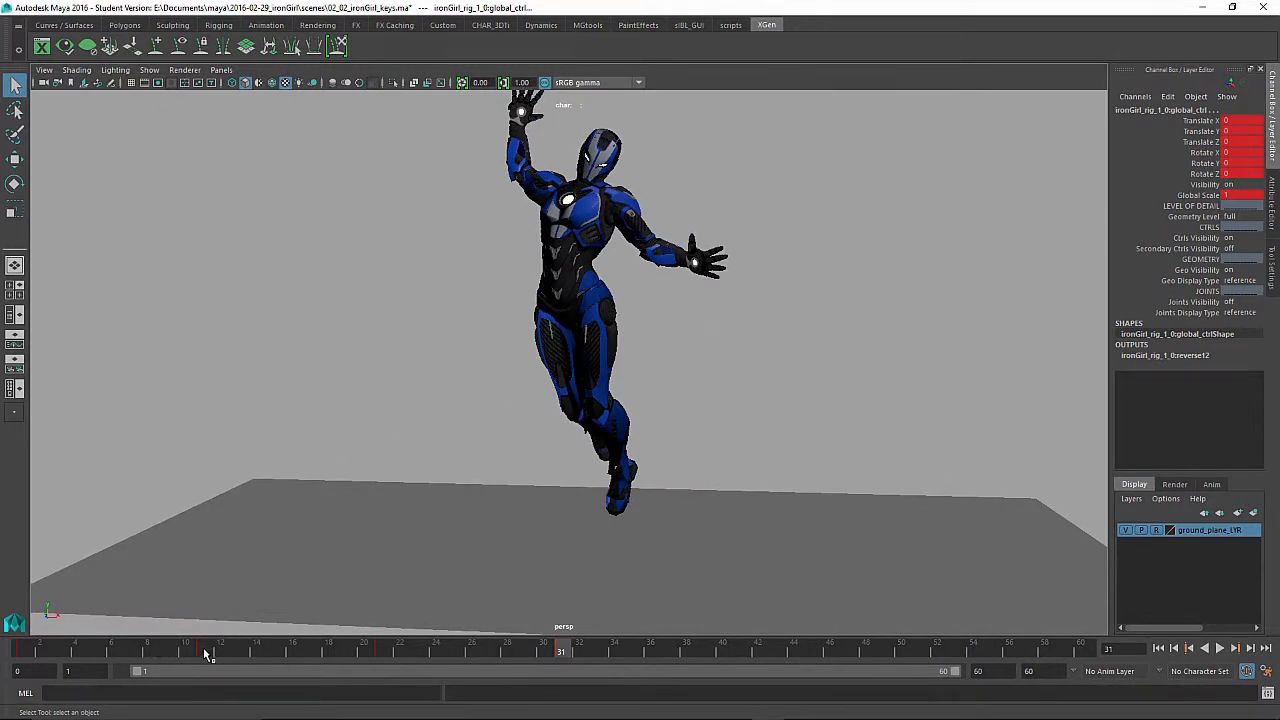
# - Compare the crouch at frame 11 with the airborne pose at frame 21 and review the motion between them
pyautogui.click(204, 651)
pyautogui.click(388, 652)
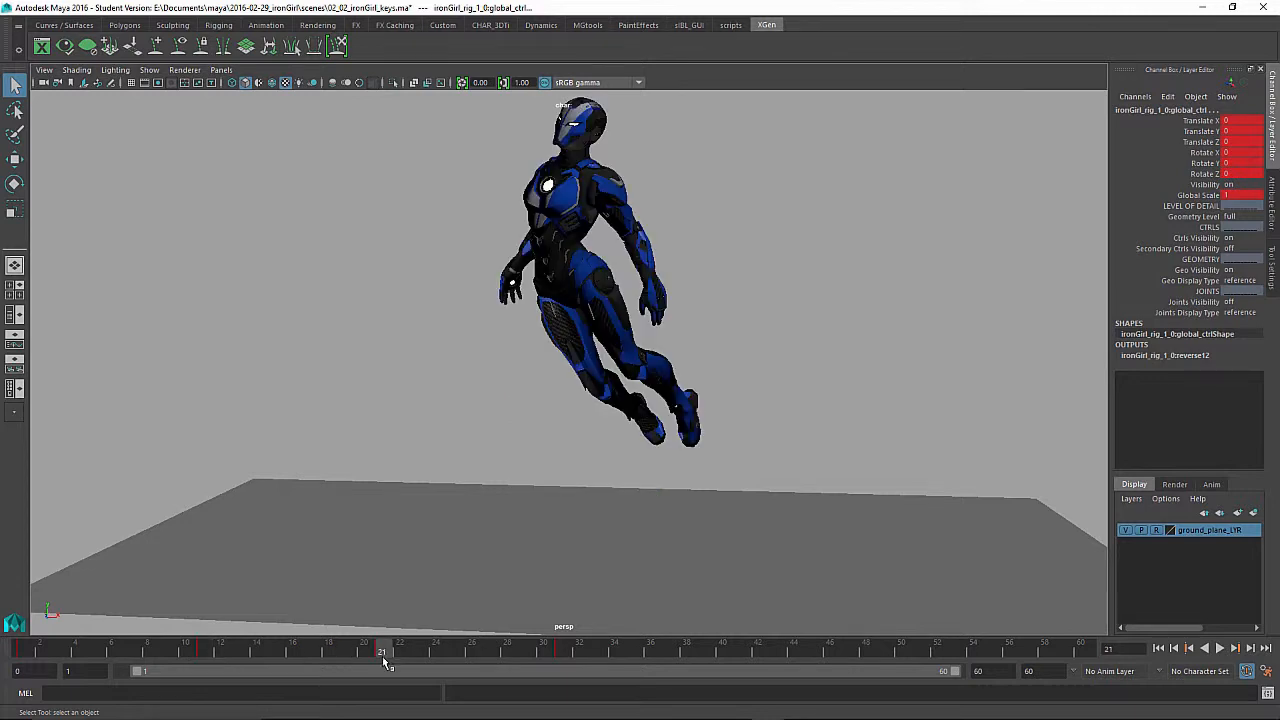
pyautogui.click(205, 651)
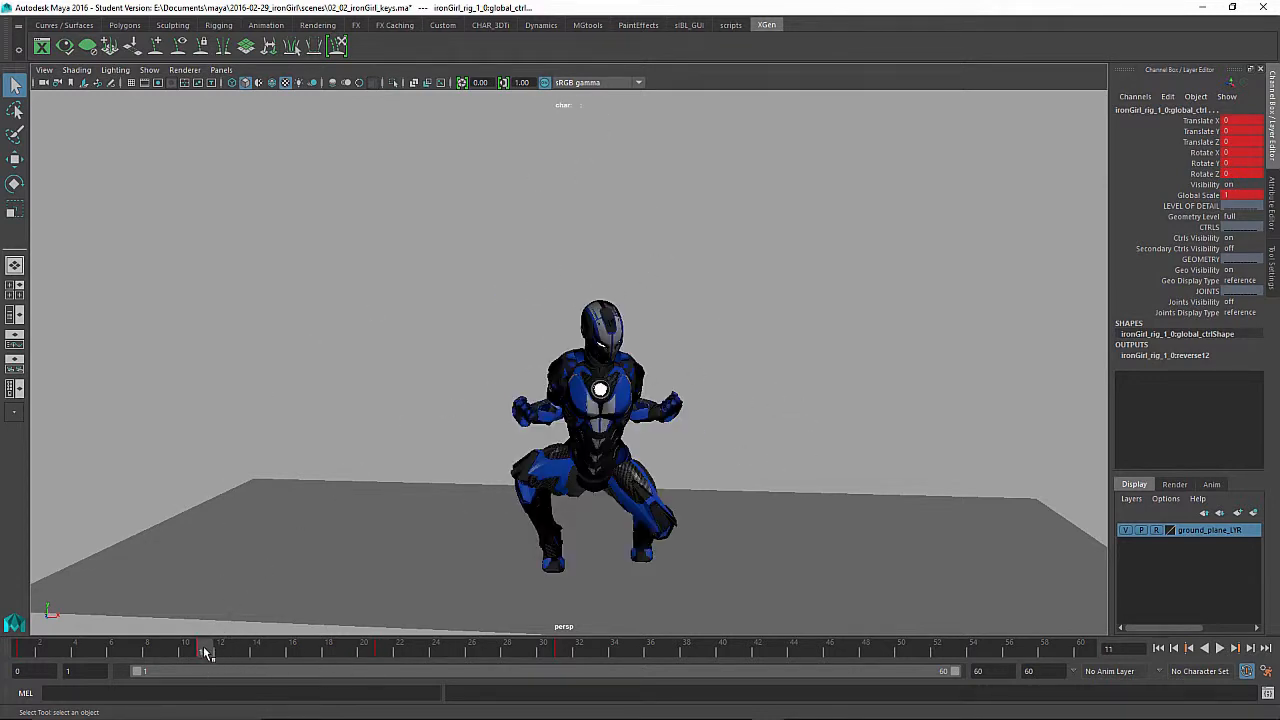
pyautogui.moveTo(205, 650); pyautogui.dragTo(382, 642)
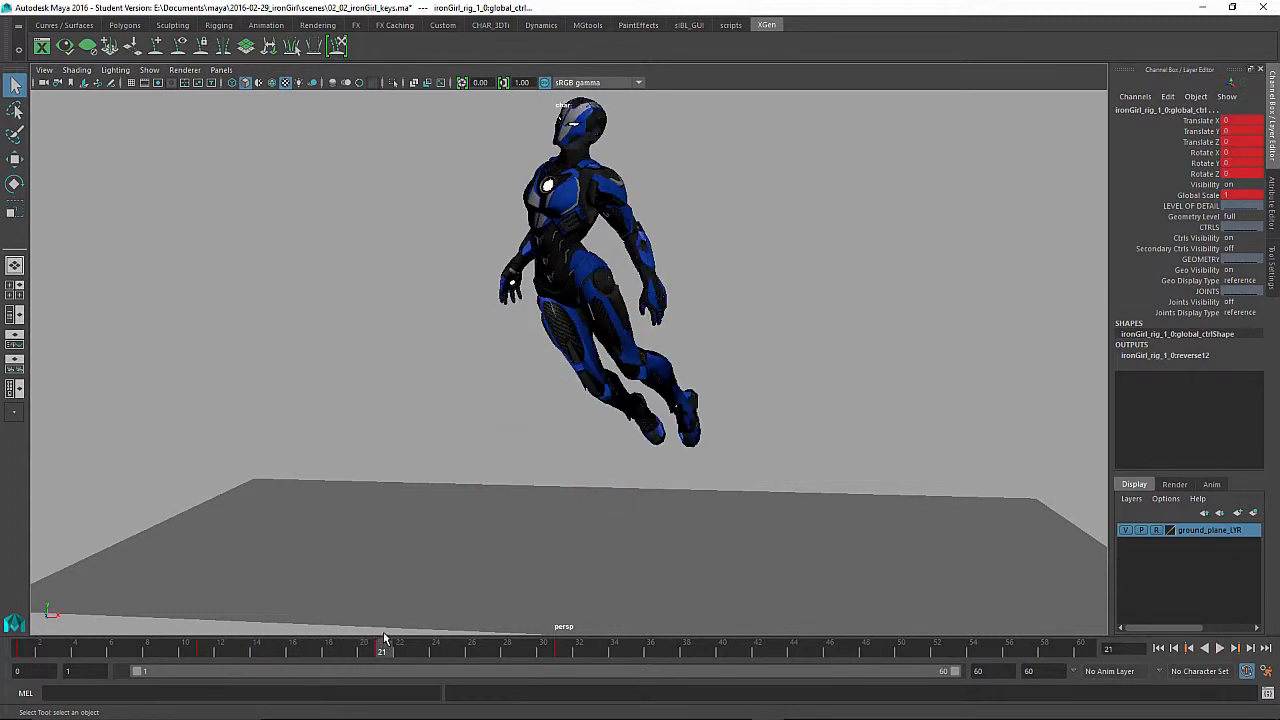
pyautogui.click(210, 652)
pyautogui.hotkey('alt', 'v')
pyautogui.moveTo(257, 655); pyautogui.dragTo(377, 651)
pyautogui.keyDown('alt'); pyautogui.moveTo(650, 358); pyautogui.dragTo(594, 479); pyautogui.keyUp('alt')
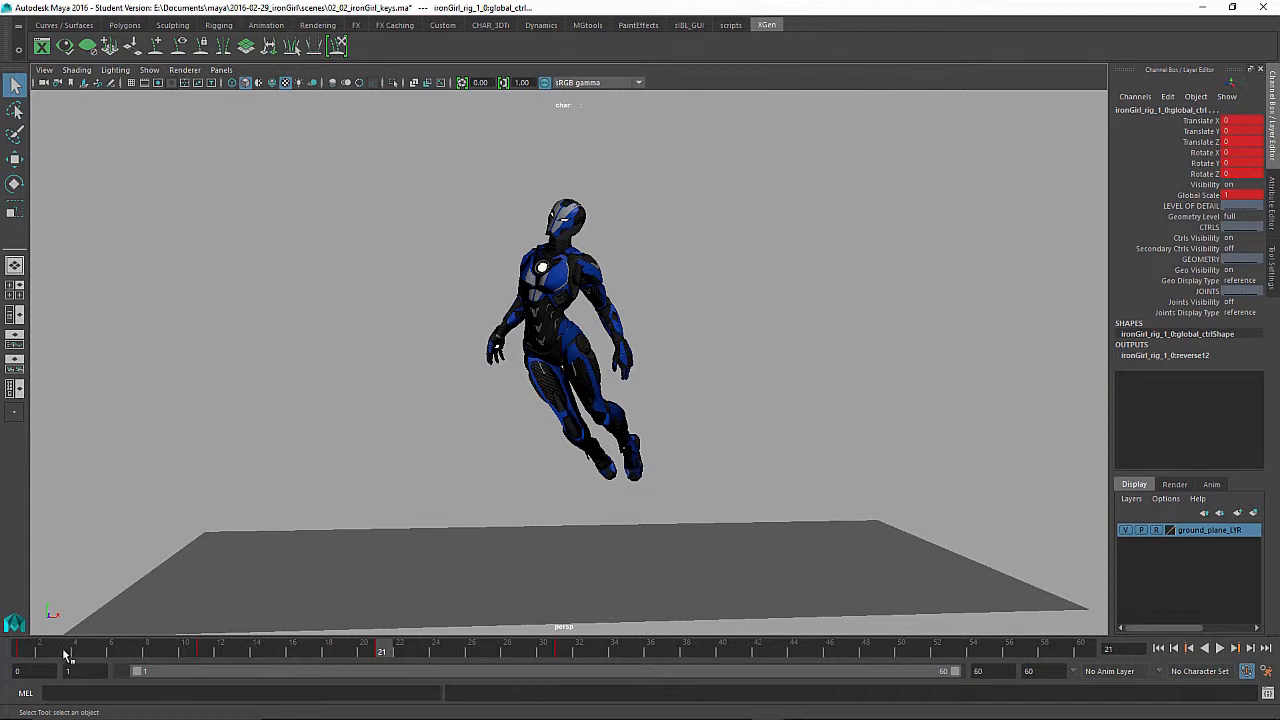
# - Step through the keyed poses at frames 1, 11, 21 and 31, scrub the motion from the side and return to frame 1
pyautogui.click(28, 648)
pyautogui.click(209, 651)
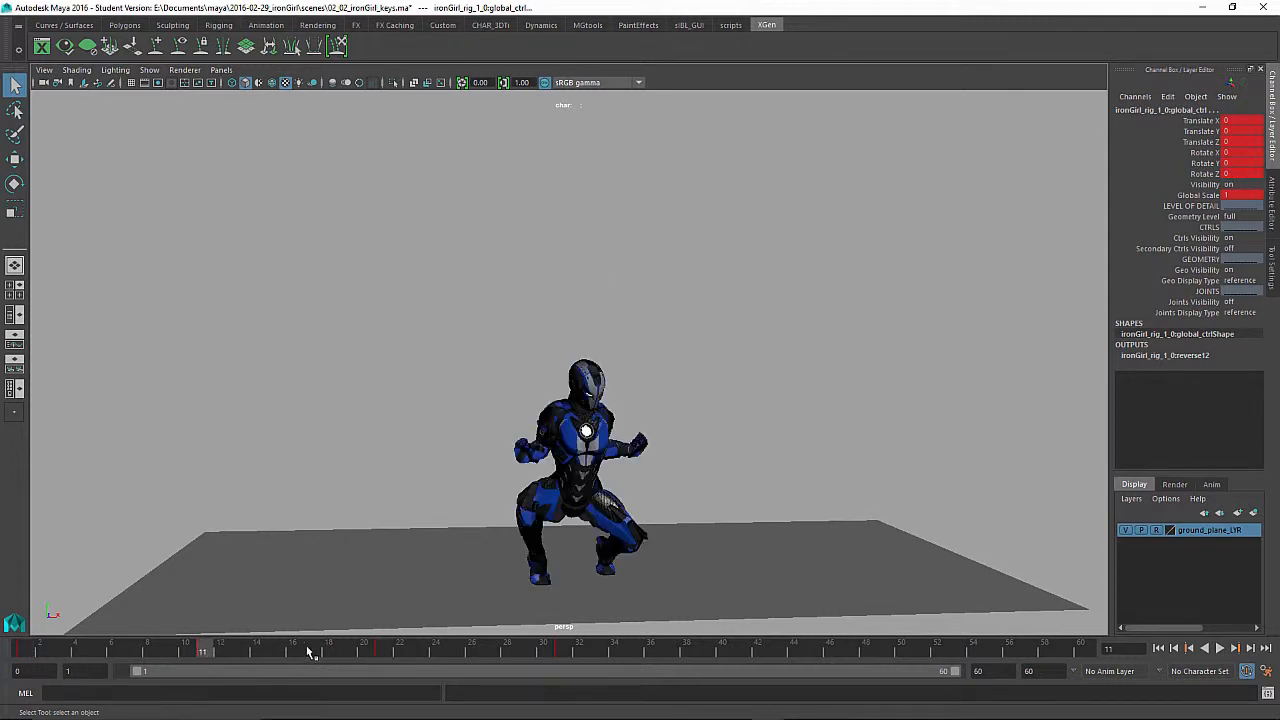
pyautogui.click(385, 651)
pyautogui.click(561, 651)
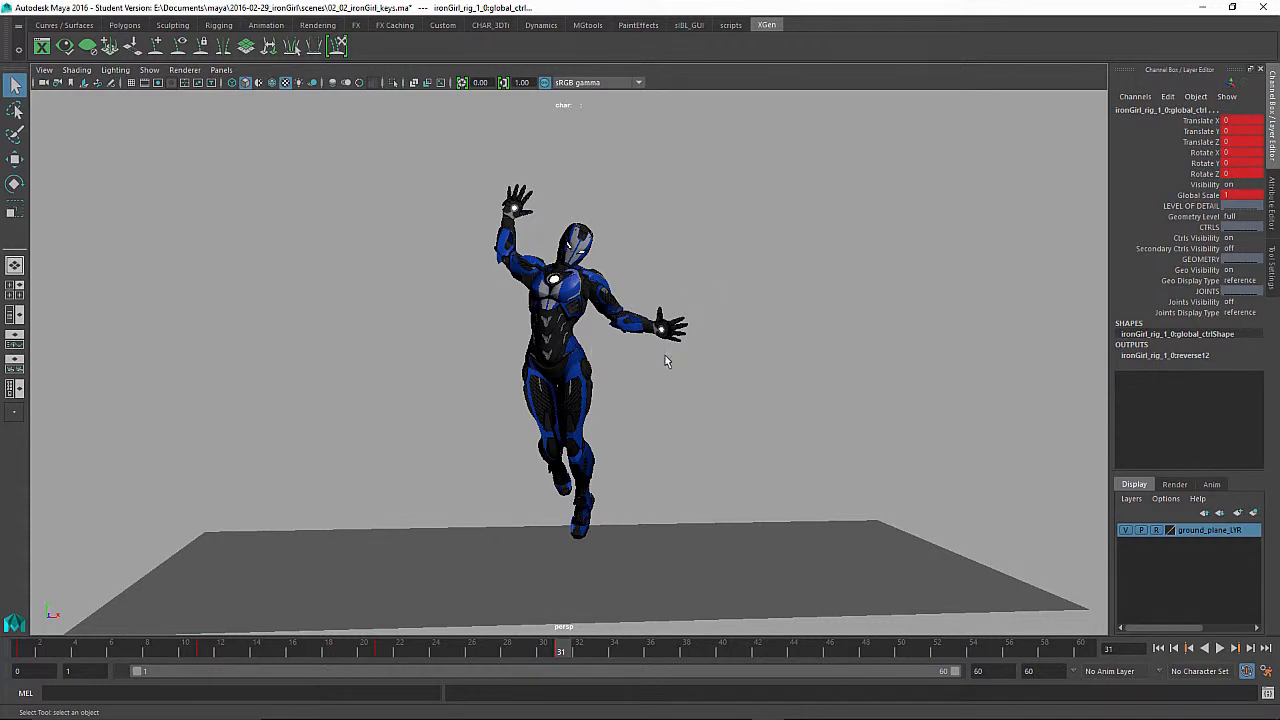
pyautogui.keyDown('alt'); pyautogui.moveTo(666, 357); pyautogui.dragTo(757, 363); pyautogui.keyUp('alt')
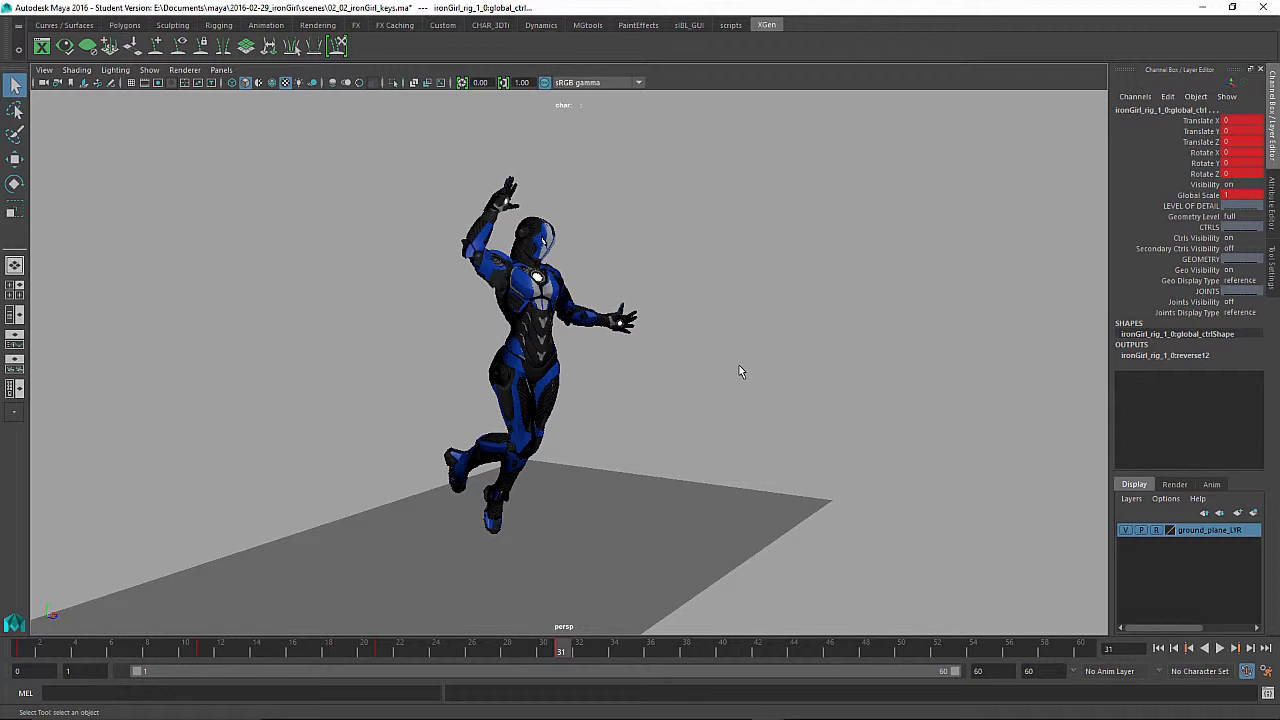
pyautogui.click(33, 651)
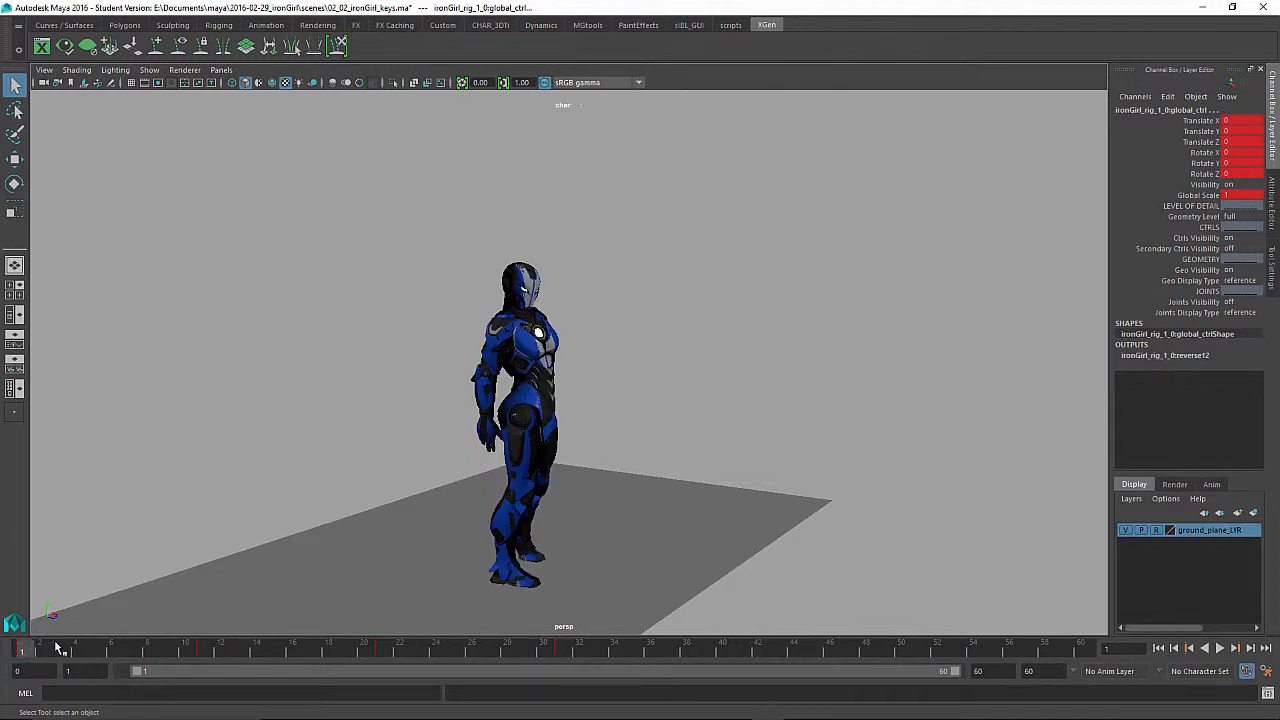
pyautogui.moveTo(211, 651); pyautogui.dragTo(565, 651)
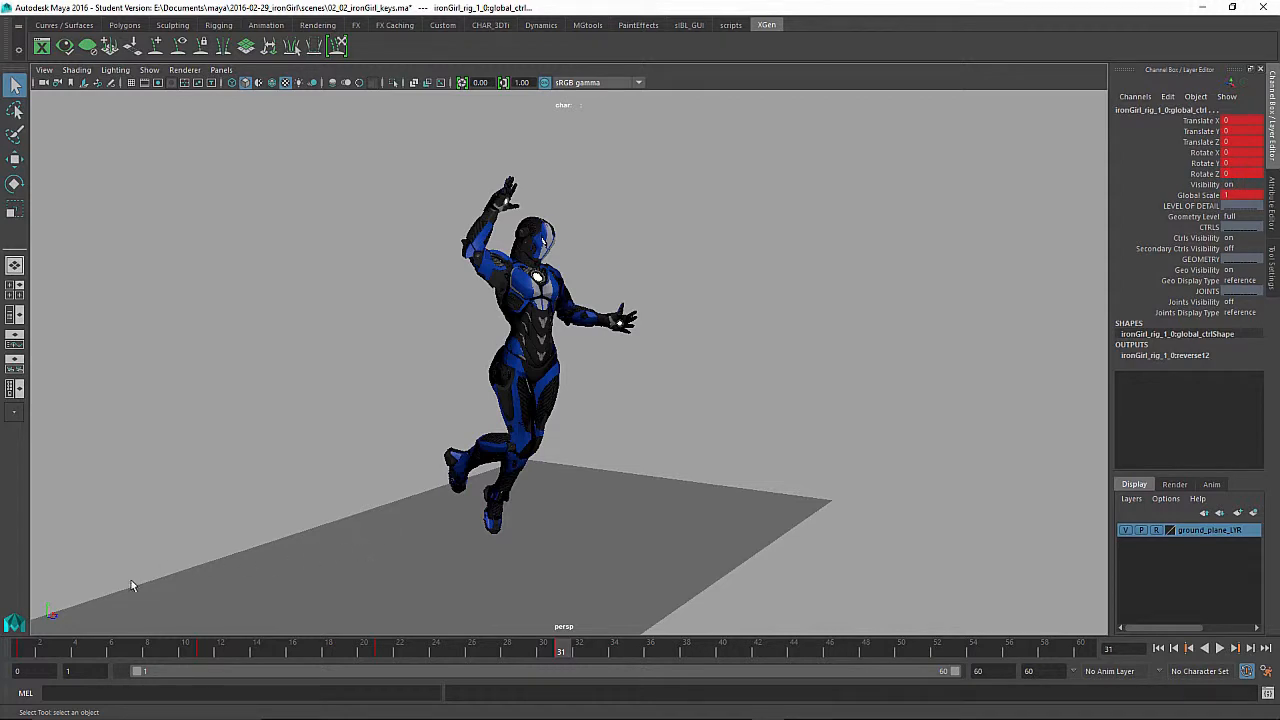
pyautogui.click(30, 652)
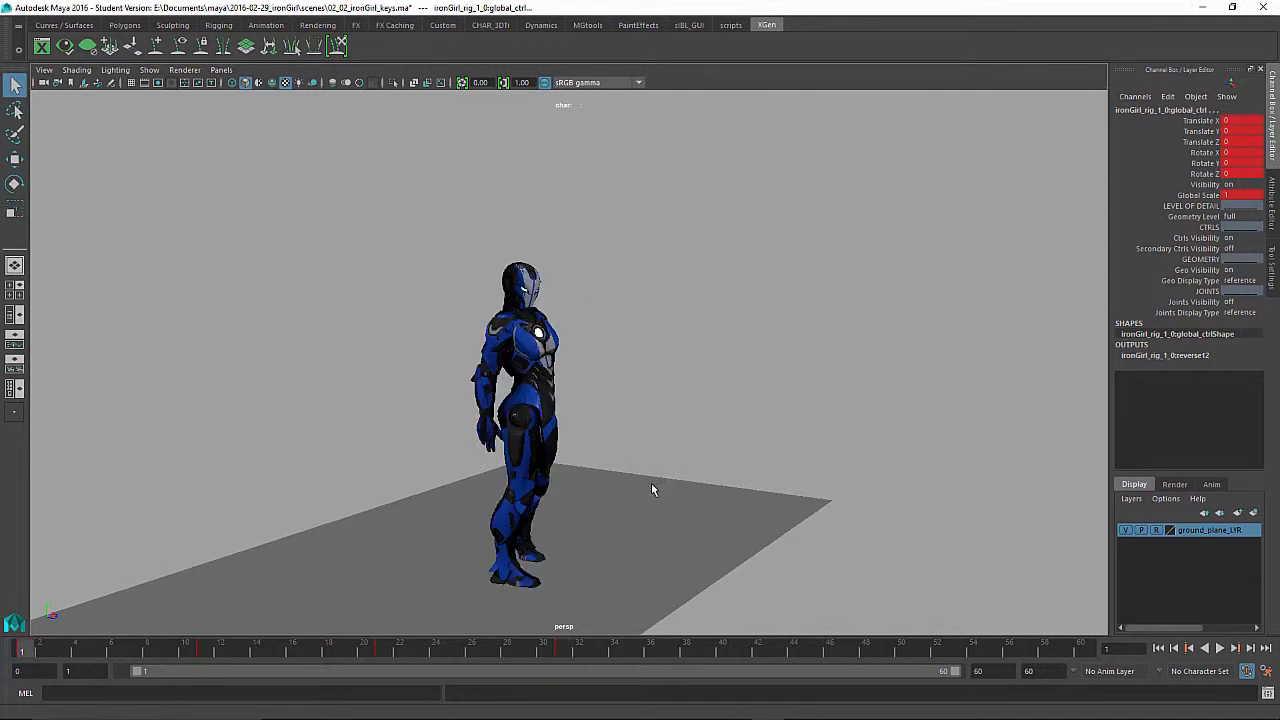
# - Inspect the silhouettes of the keyed poses at frames 1, 11, 21 and 31 up close, orbiting around the character
pyautogui.keyDown('alt'); pyautogui.moveTo(554, 506); pyautogui.dragTo(782, 480); pyautogui.keyUp('alt')
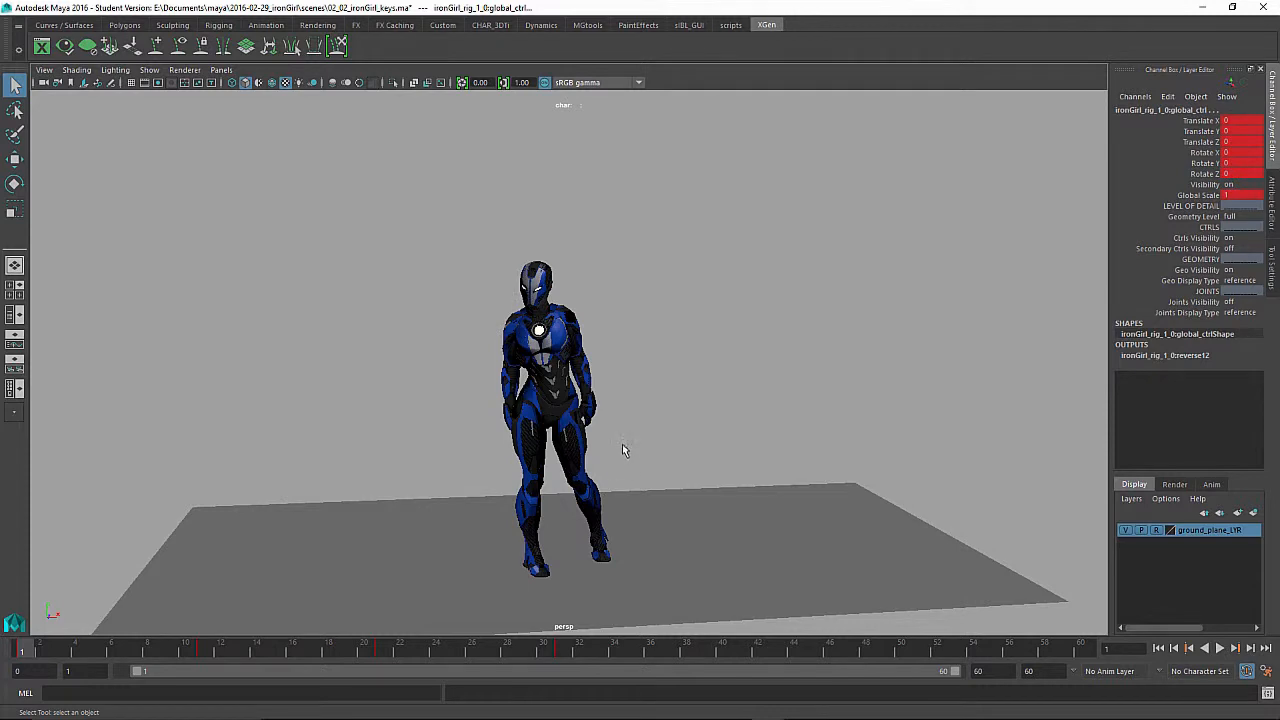
pyautogui.keyDown('alt'); pyautogui.moveTo(393, 453); pyautogui.dragTo(688, 415, button='right'); pyautogui.keyUp('alt')
pyautogui.keyDown('alt'); pyautogui.moveTo(688, 415); pyautogui.dragTo(720, 344, button='middle'); pyautogui.keyUp('alt')
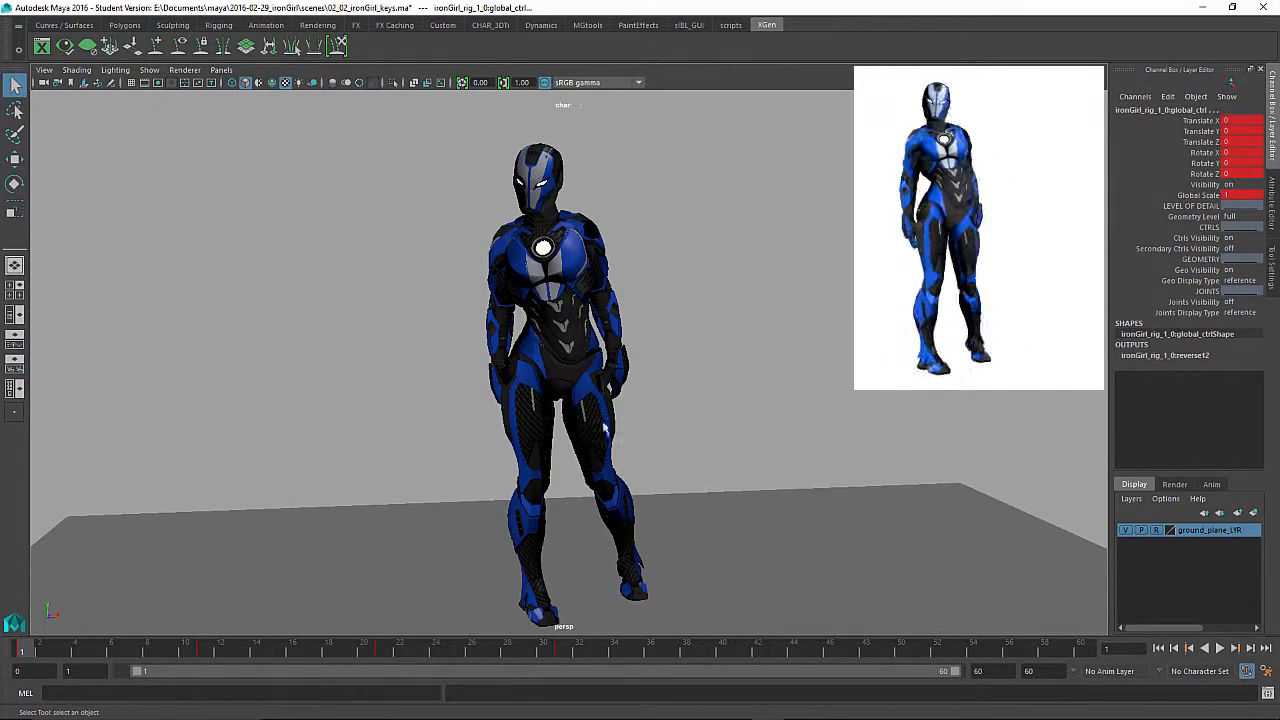
pyautogui.click(206, 652)
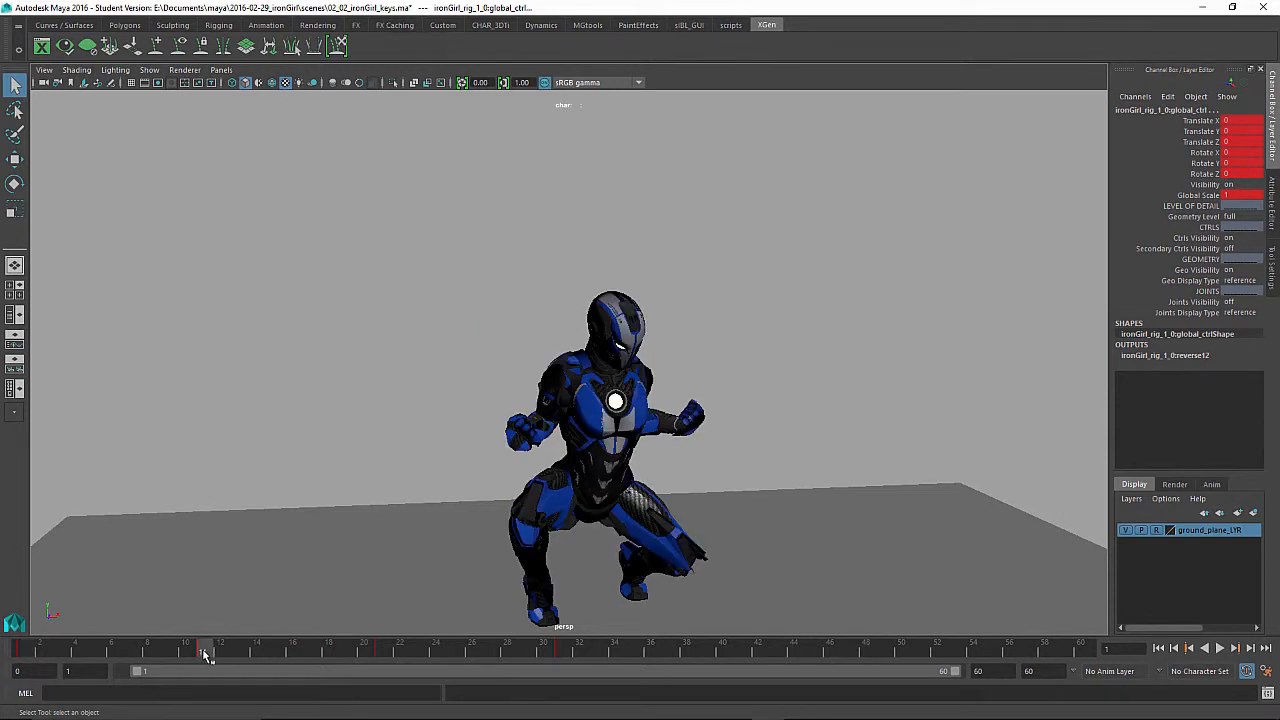
pyautogui.keyDown('alt'); pyautogui.moveTo(608, 584); pyautogui.dragTo(767, 480); pyautogui.keyUp('alt')
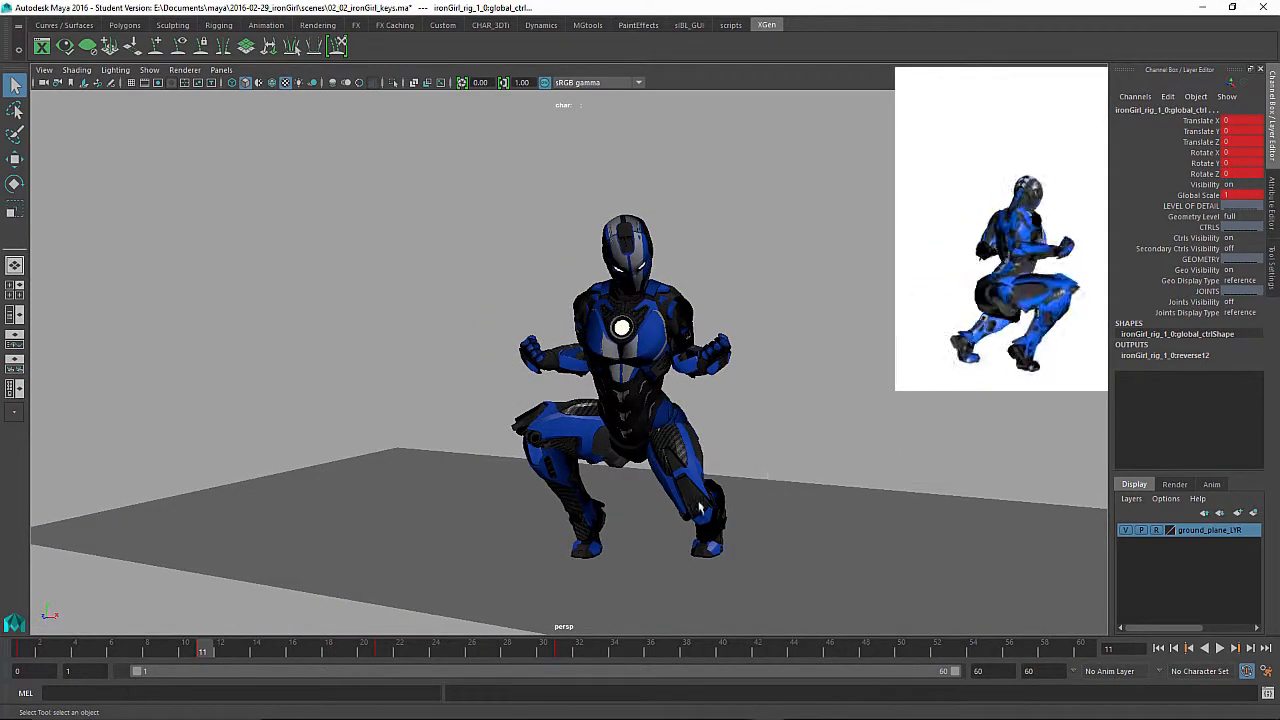
pyautogui.click(387, 651)
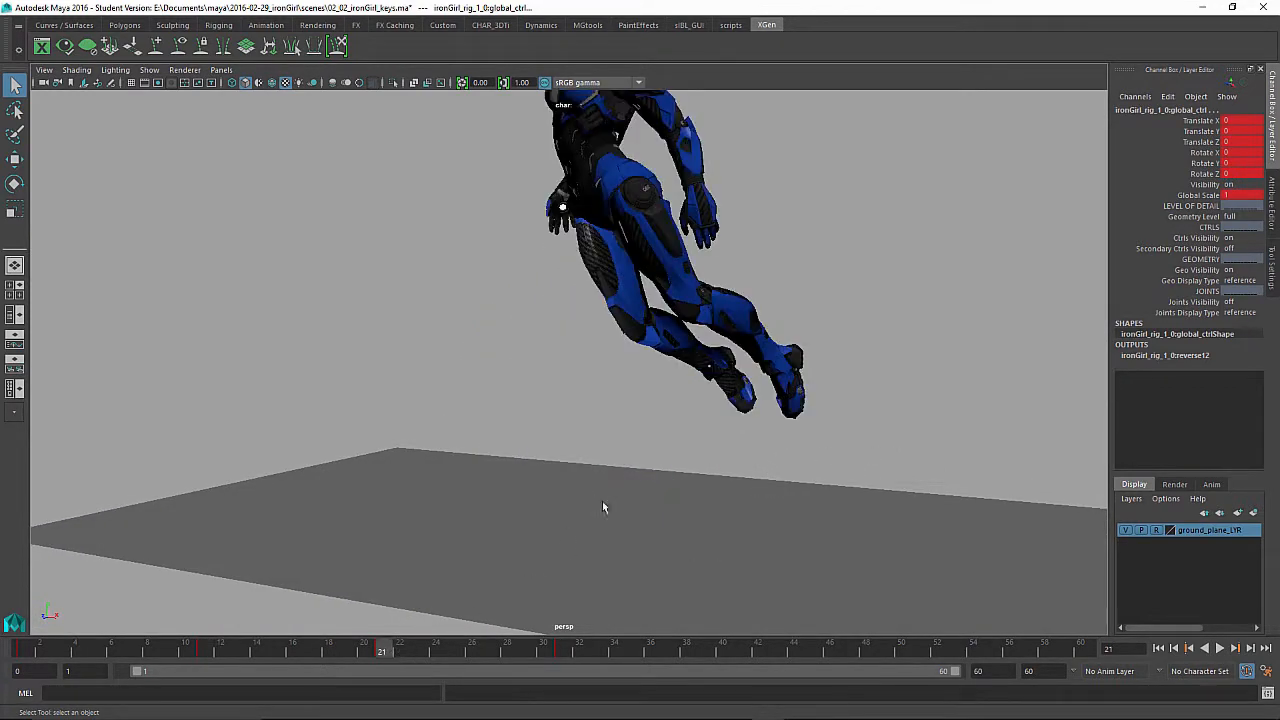
pyautogui.keyDown('alt'); pyautogui.moveTo(731, 335); pyautogui.dragTo(736, 440); pyautogui.keyUp('alt')
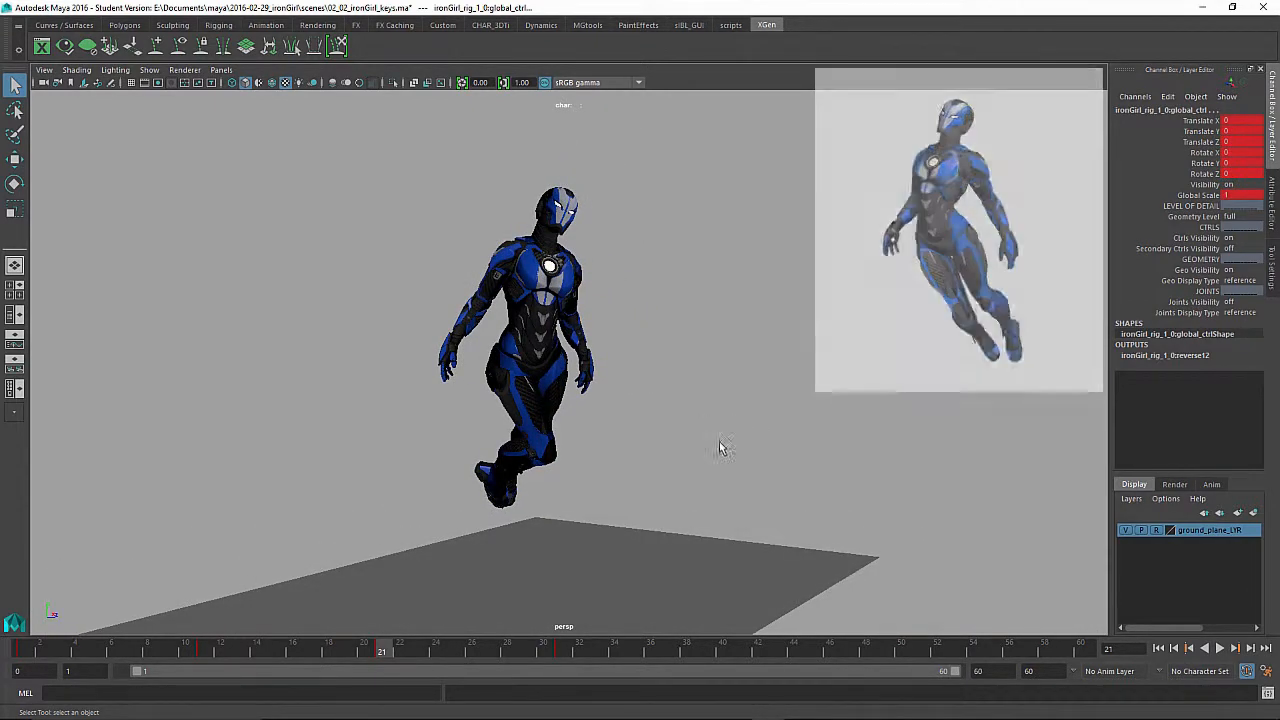
pyautogui.click(561, 648)
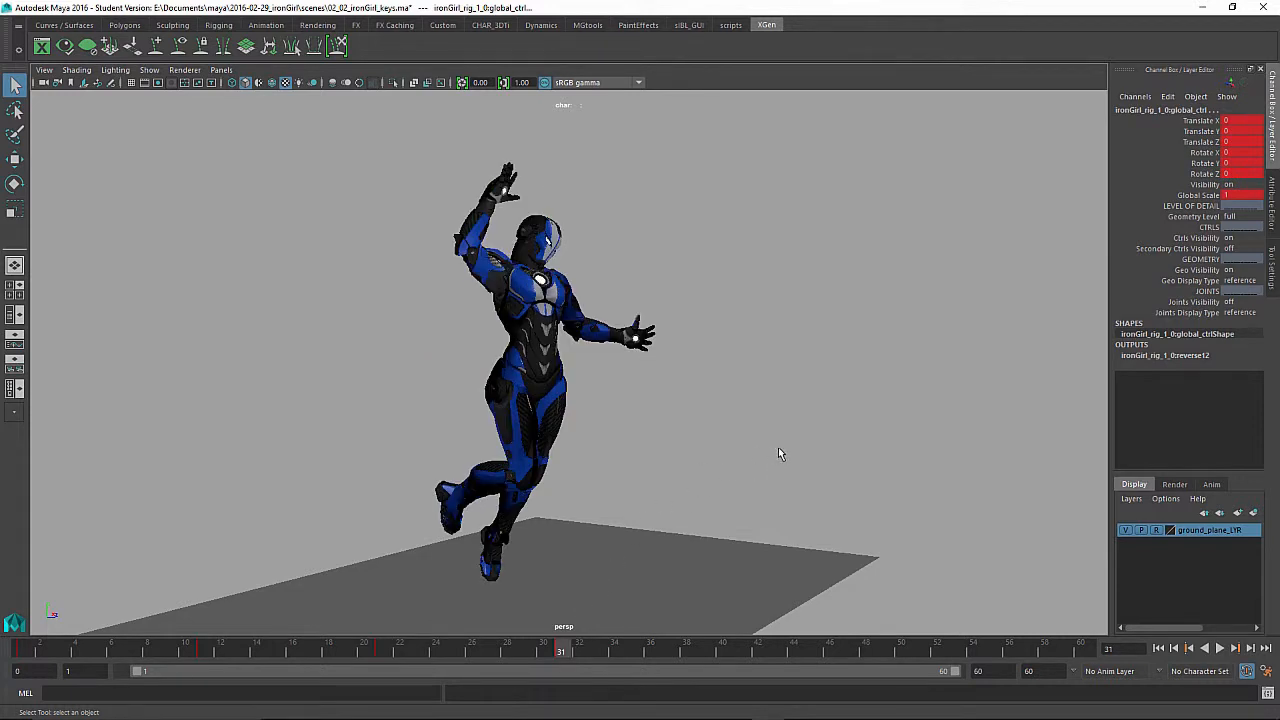
pyautogui.keyDown('alt'); pyautogui.moveTo(778, 453); pyautogui.dragTo(683, 457); pyautogui.keyUp('alt')
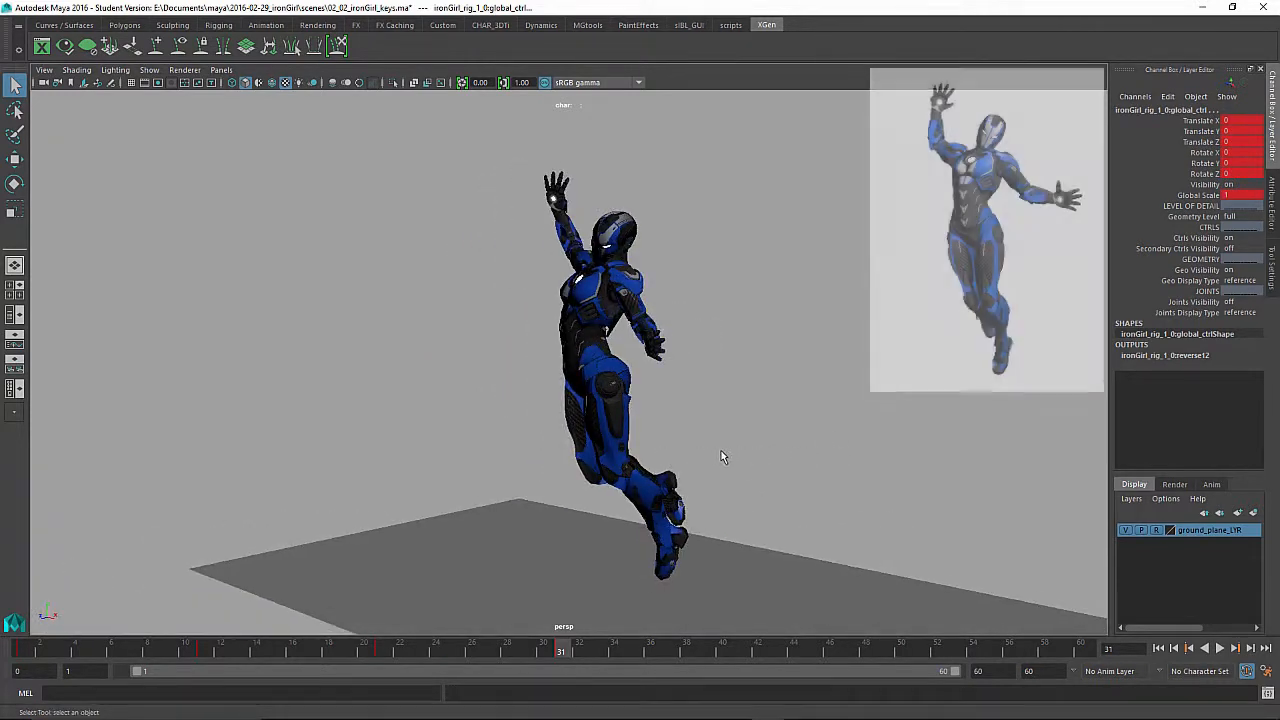
# - Examine the landing pose at frame 31 from all around, both at a distance and up close
pyautogui.keyDown('alt'); pyautogui.moveTo(670, 408); pyautogui.dragTo(754, 405); pyautogui.keyUp('alt')
pyautogui.keyDown('alt'); pyautogui.moveTo(854, 400); pyautogui.dragTo(706, 372, button='right'); pyautogui.keyUp('alt')
pyautogui.keyDown('alt'); pyautogui.moveTo(706, 372); pyautogui.dragTo(716, 390); pyautogui.keyUp('alt')
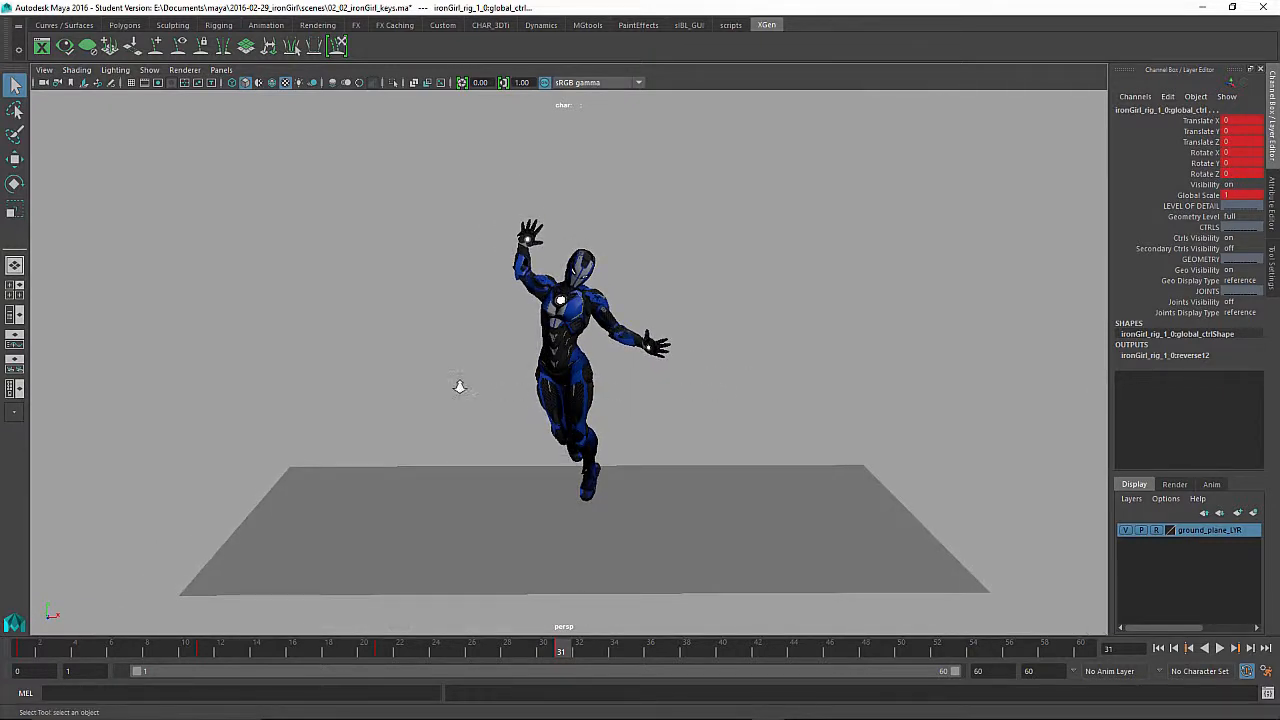
pyautogui.keyDown('alt'); pyautogui.moveTo(459, 386); pyautogui.dragTo(666, 371, button='right'); pyautogui.keyUp('alt')
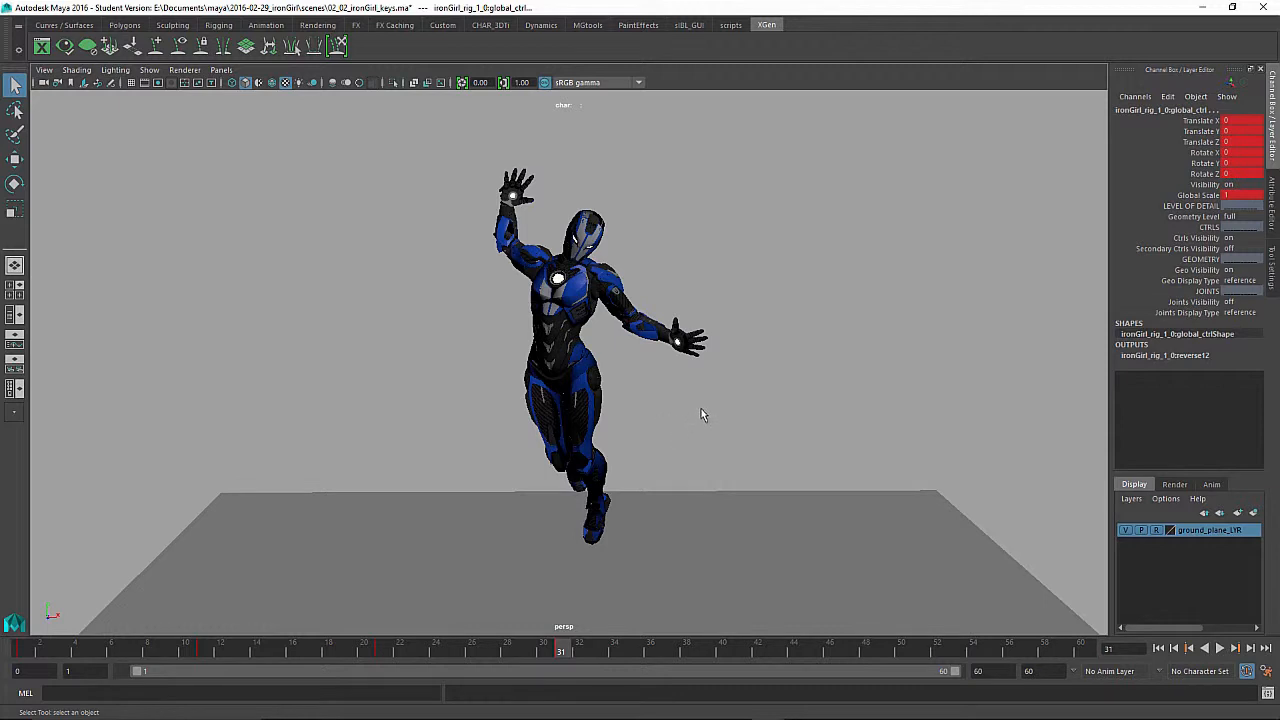
pyautogui.keyDown('alt'); pyautogui.moveTo(815, 393); pyautogui.dragTo(331, 380); pyautogui.keyUp('alt')
pyautogui.keyDown('alt'); pyautogui.moveTo(811, 366); pyautogui.dragTo(682, 374); pyautogui.keyUp('alt')
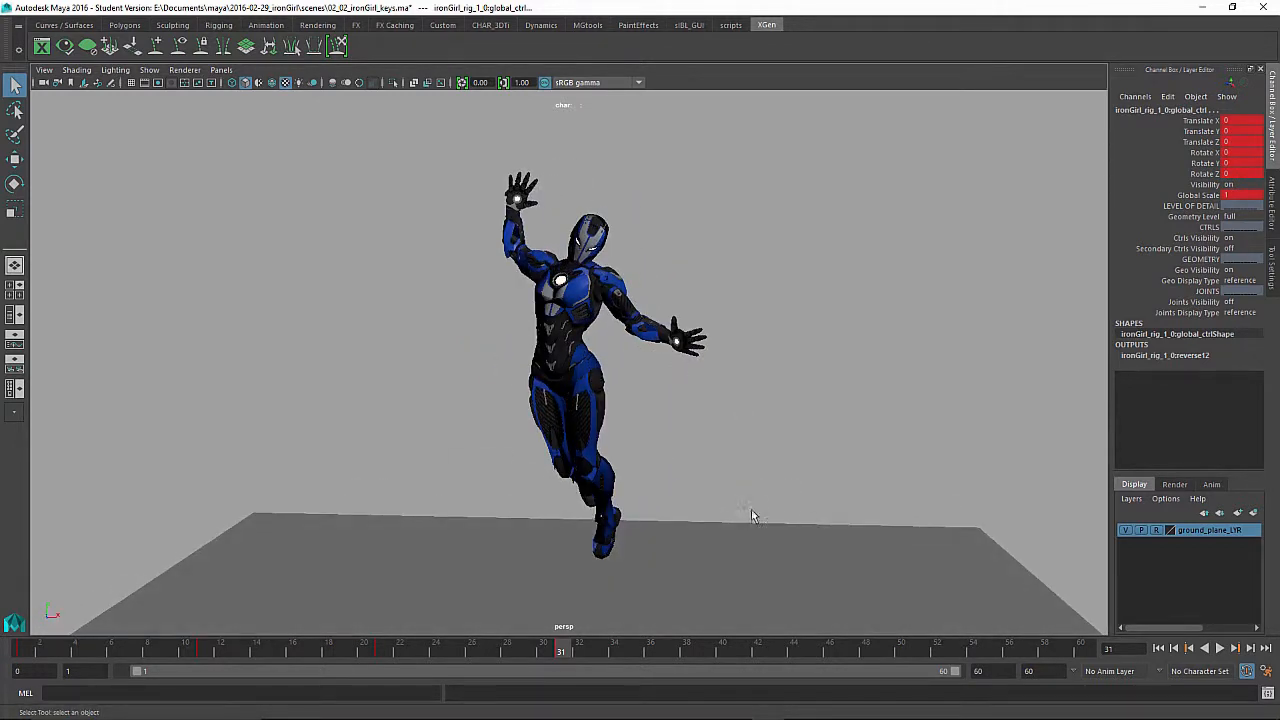